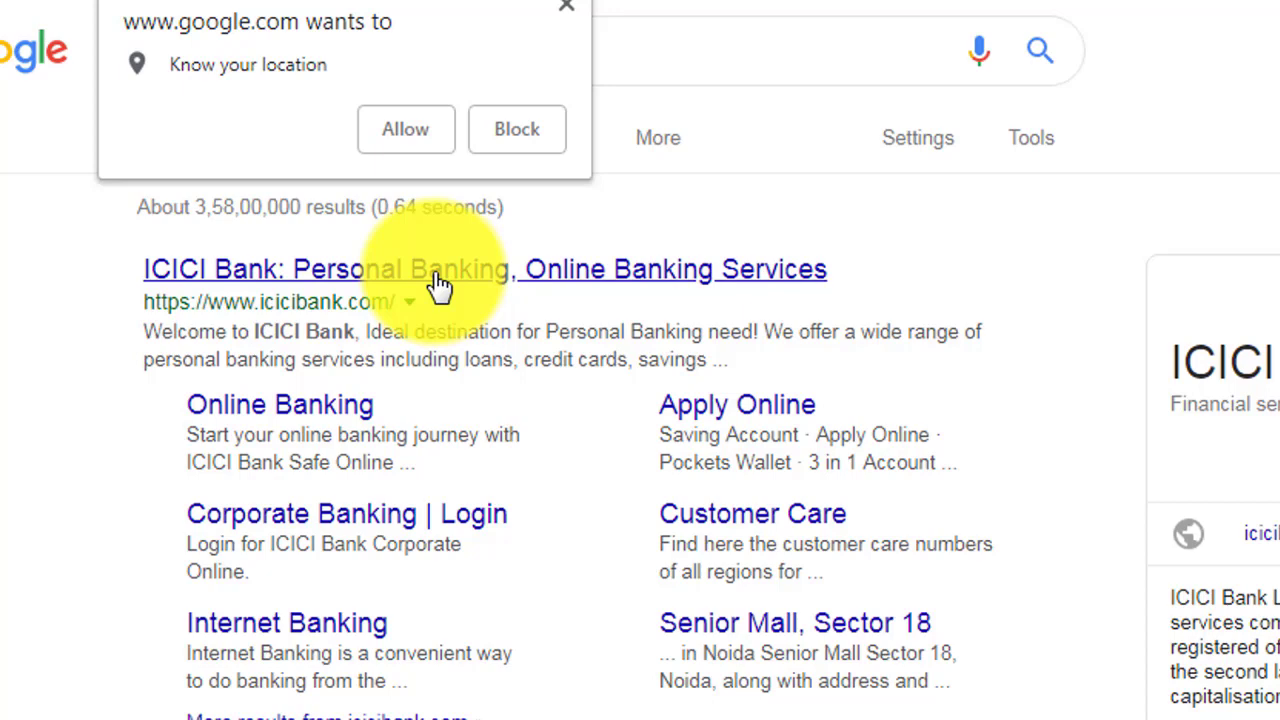
Block the location request and open the 'ICICI Bank: Personal Banking, Online Banking Services' result.
left_click(513, 140)
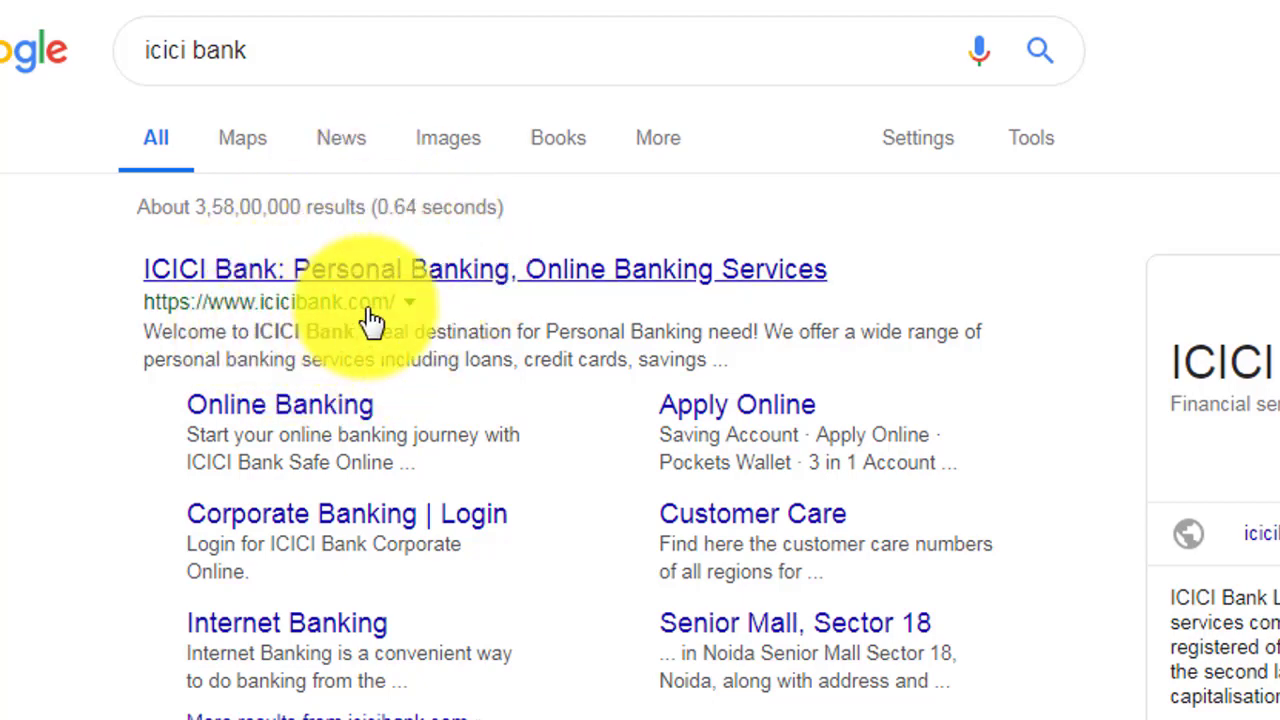
left_click(455, 293)
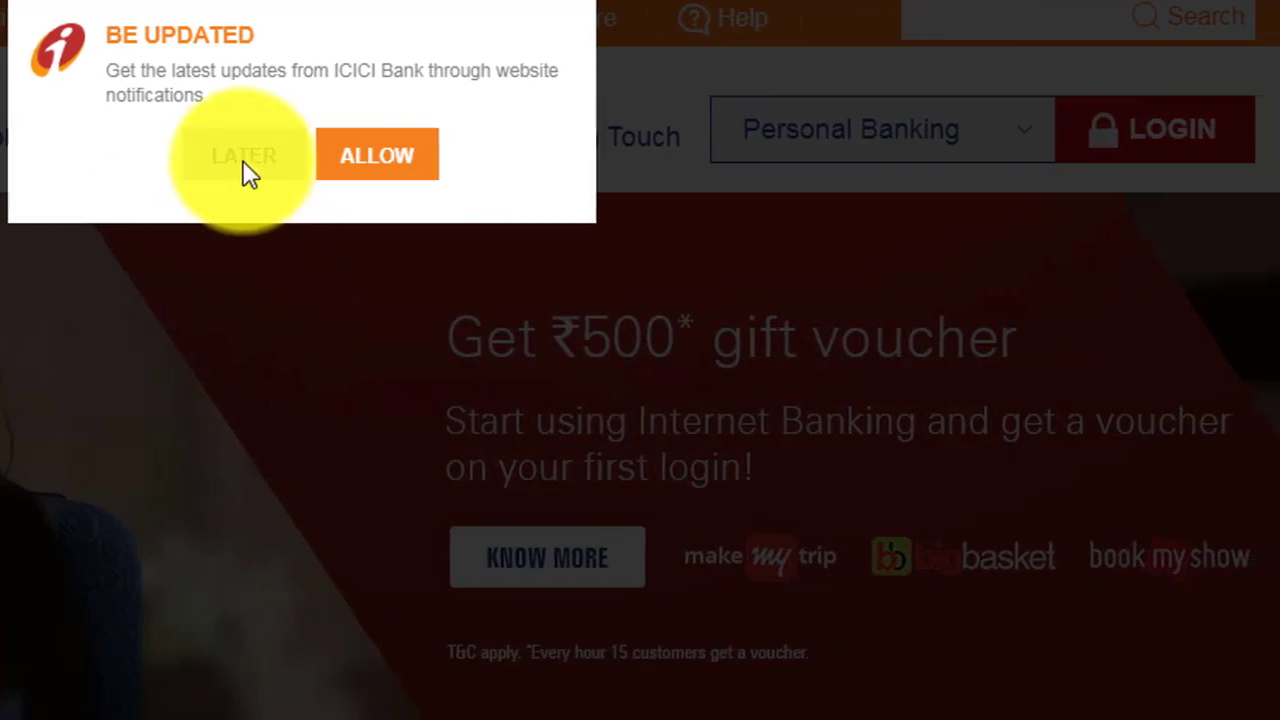
Postpone the notification prompt and go to the Internet Banking login form via LOGIN.
left_click(232, 165)
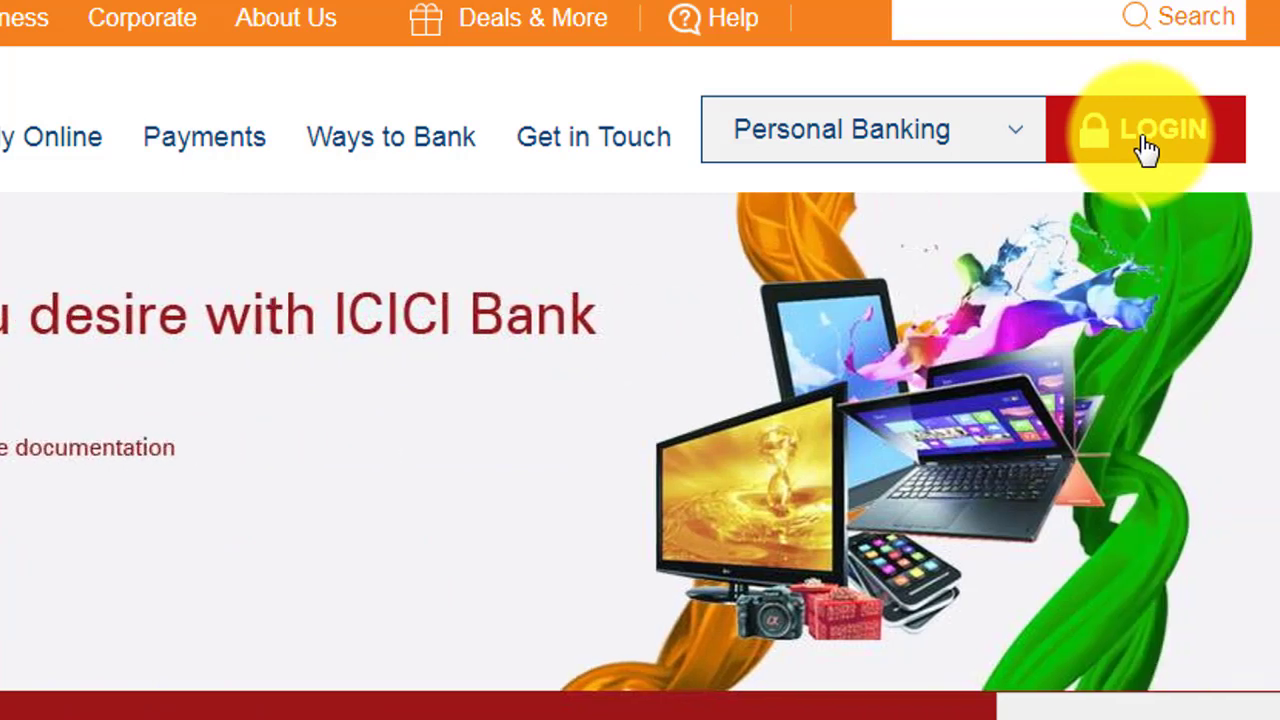
left_click(1147, 150)
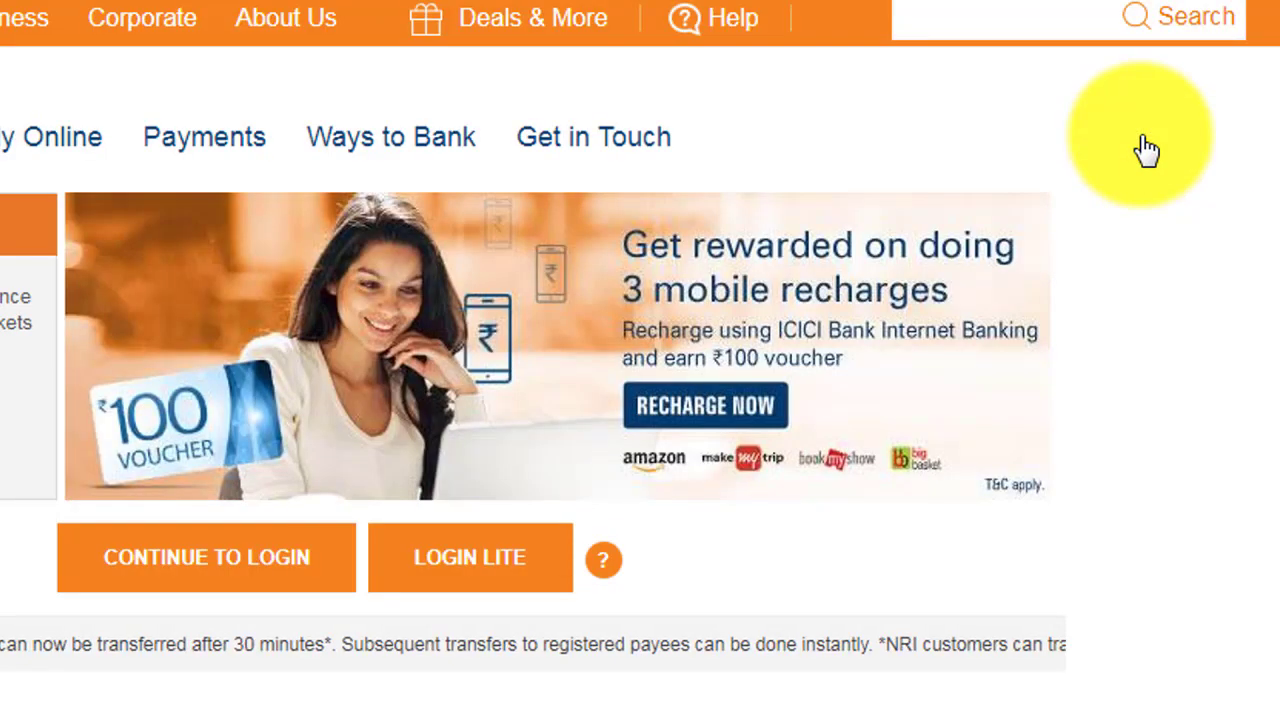
left_click(232, 570)
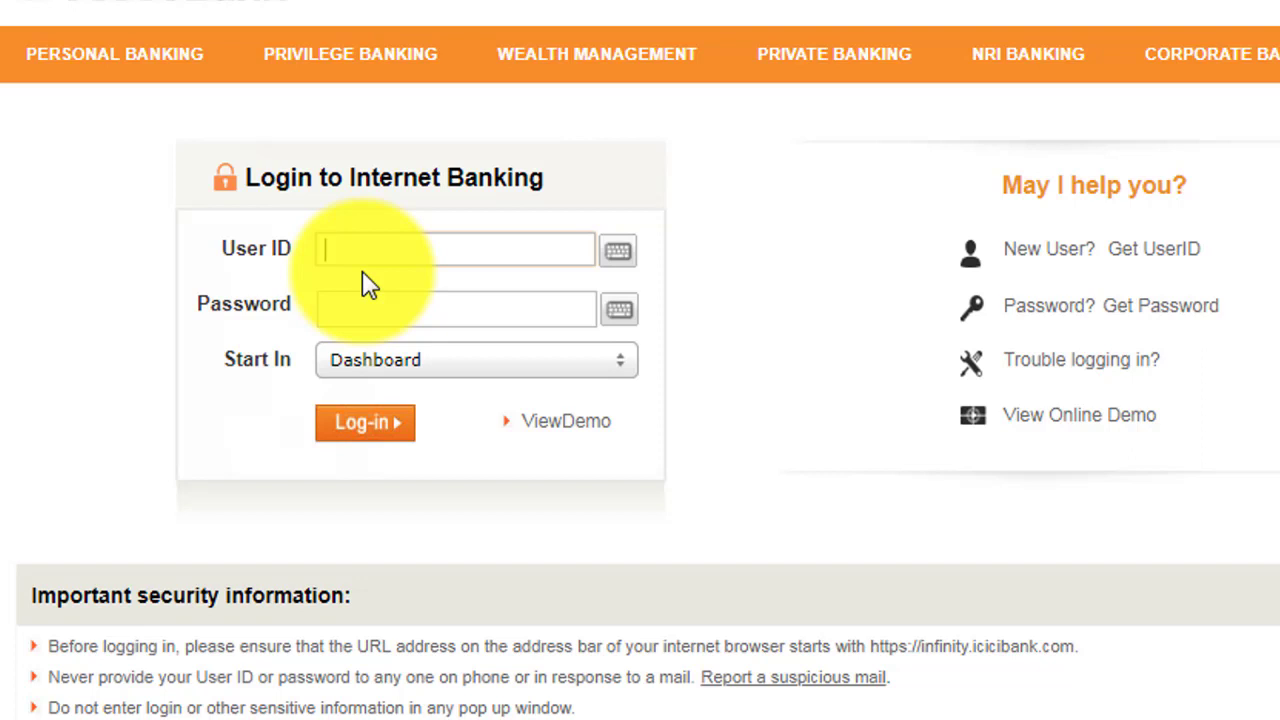
Sign in to Internet Banking with the User ID and password to reach the Dashboard.
left_click(366, 272)
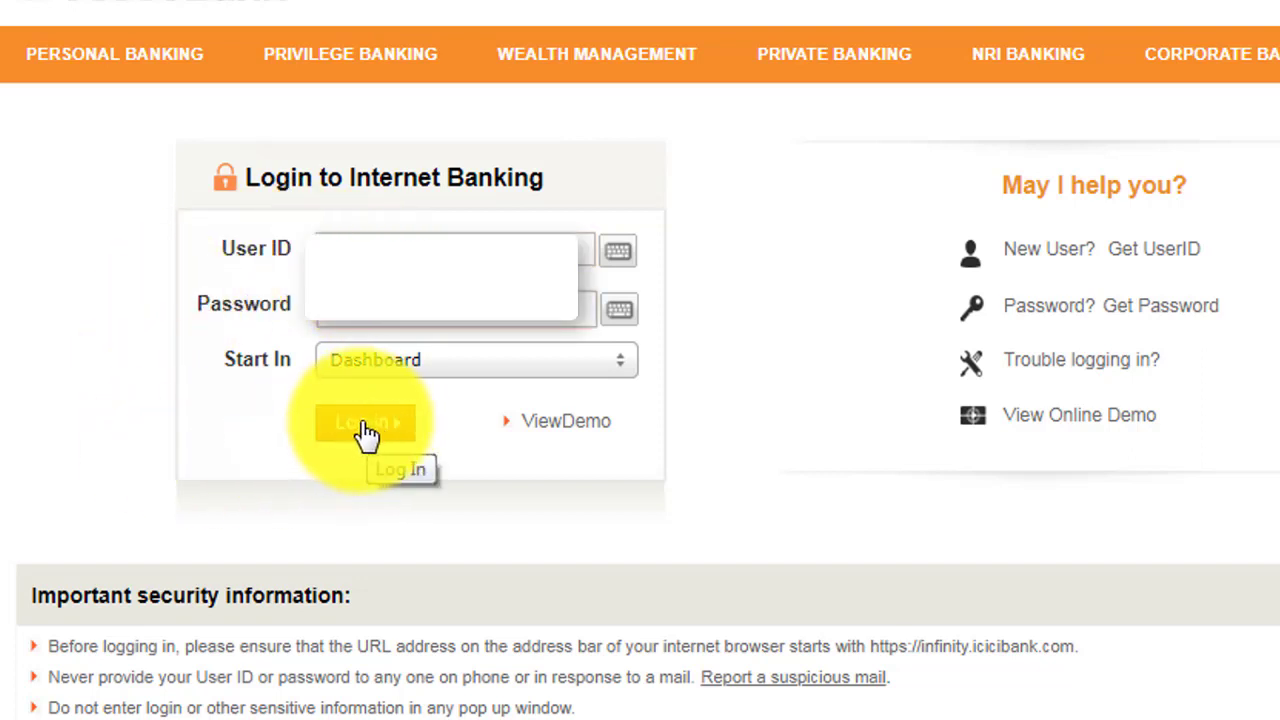
left_click(366, 432)
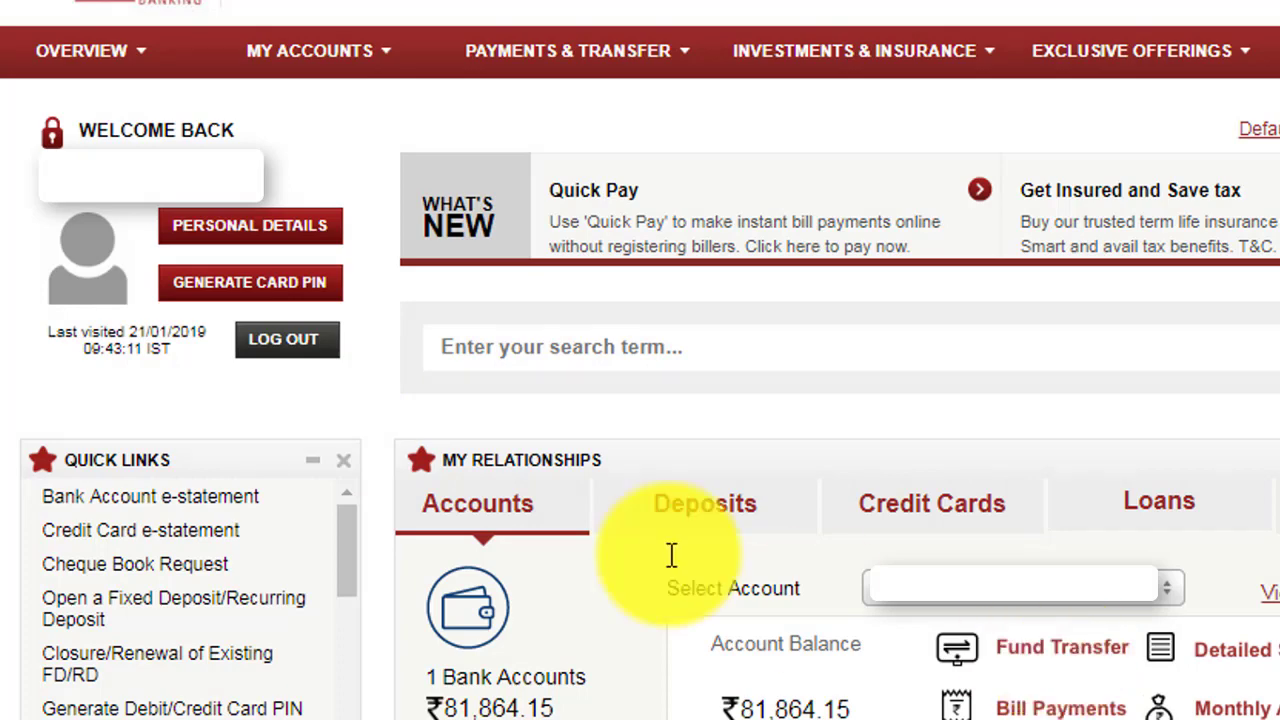
Open Manage Payees from the Payments & Transfer menu.
mouse_move(604, 78)
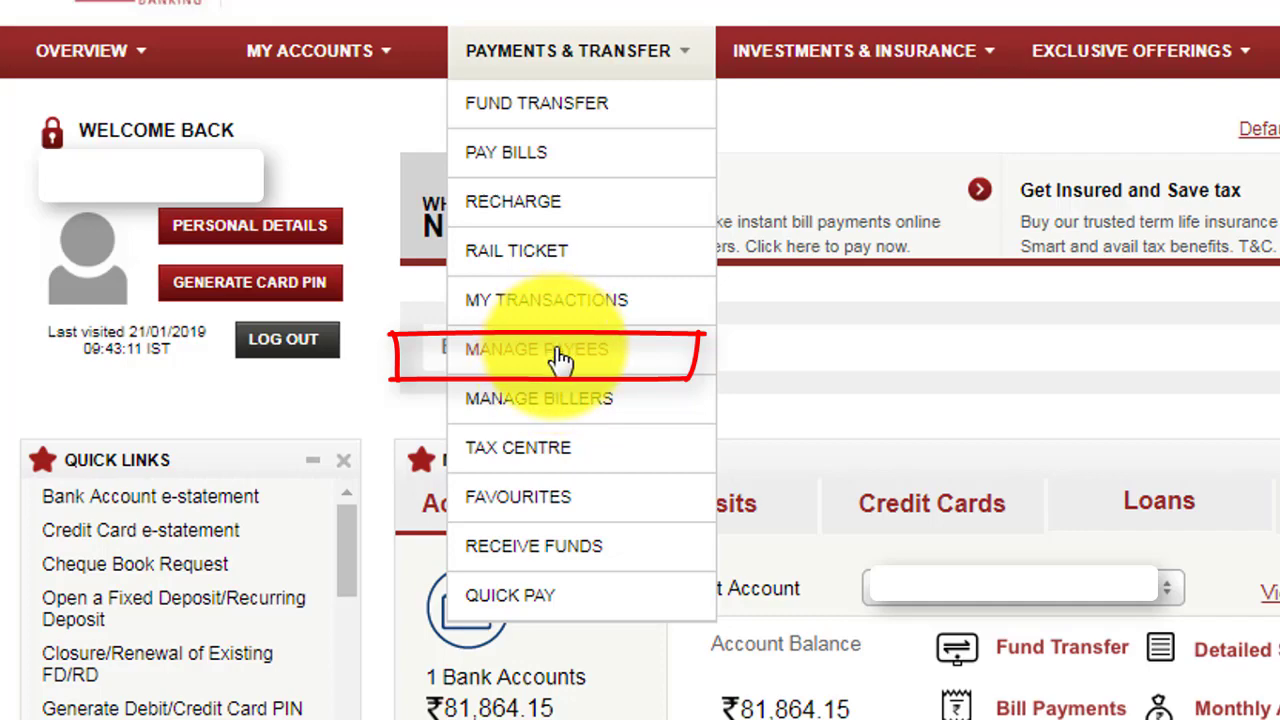
left_click(560, 360)
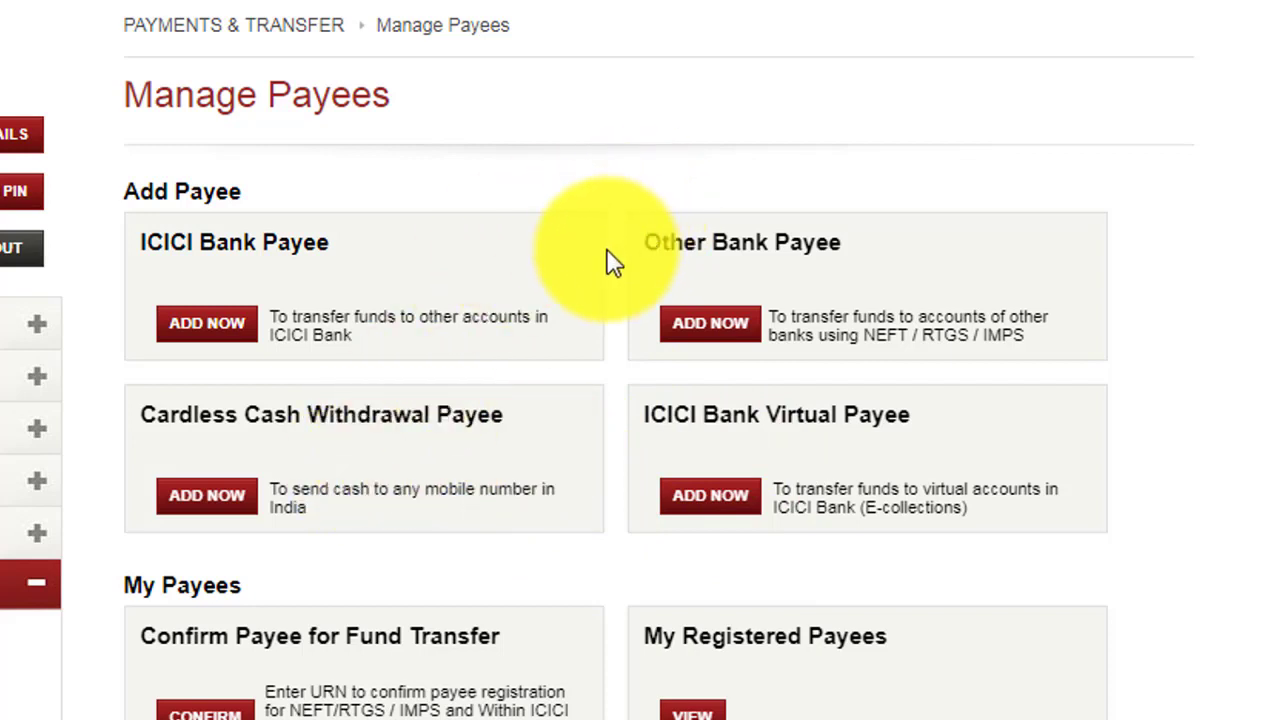
Start an Other Bank Payee and enter the payee's account name and a nickname.
left_click(707, 340)
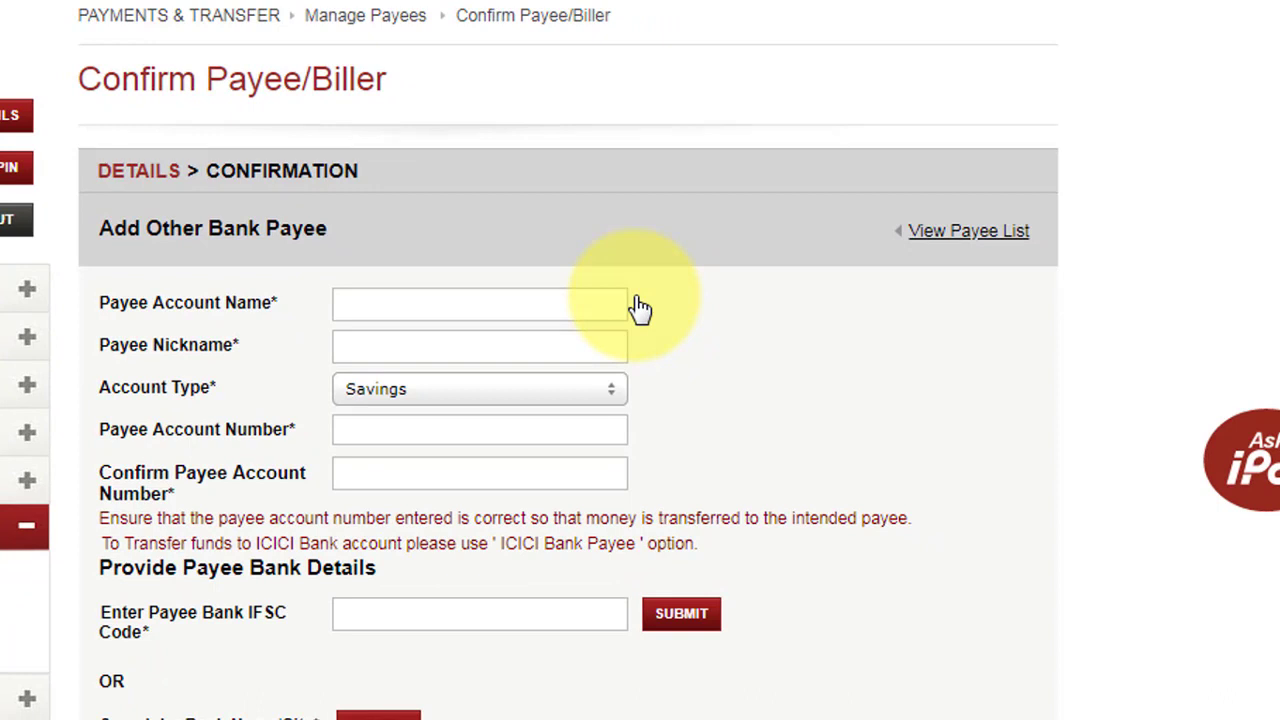
scroll(1240, 640, "down", 3)
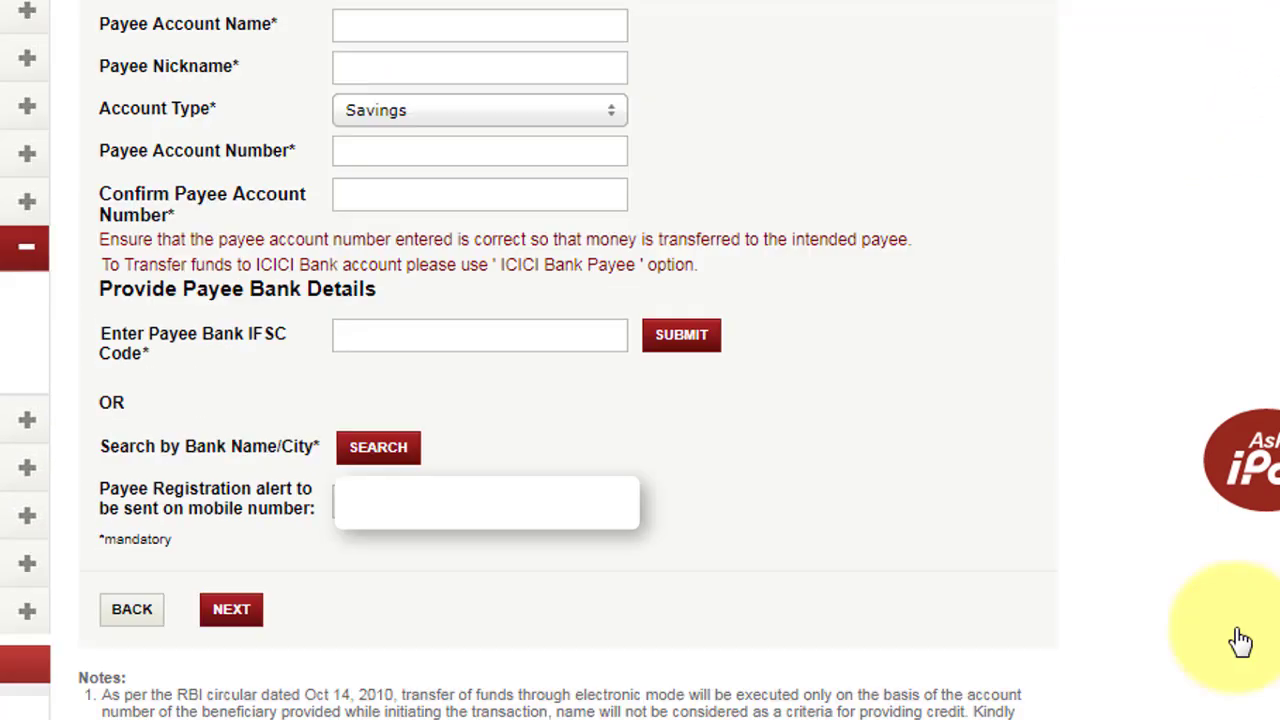
left_click(415, 20)
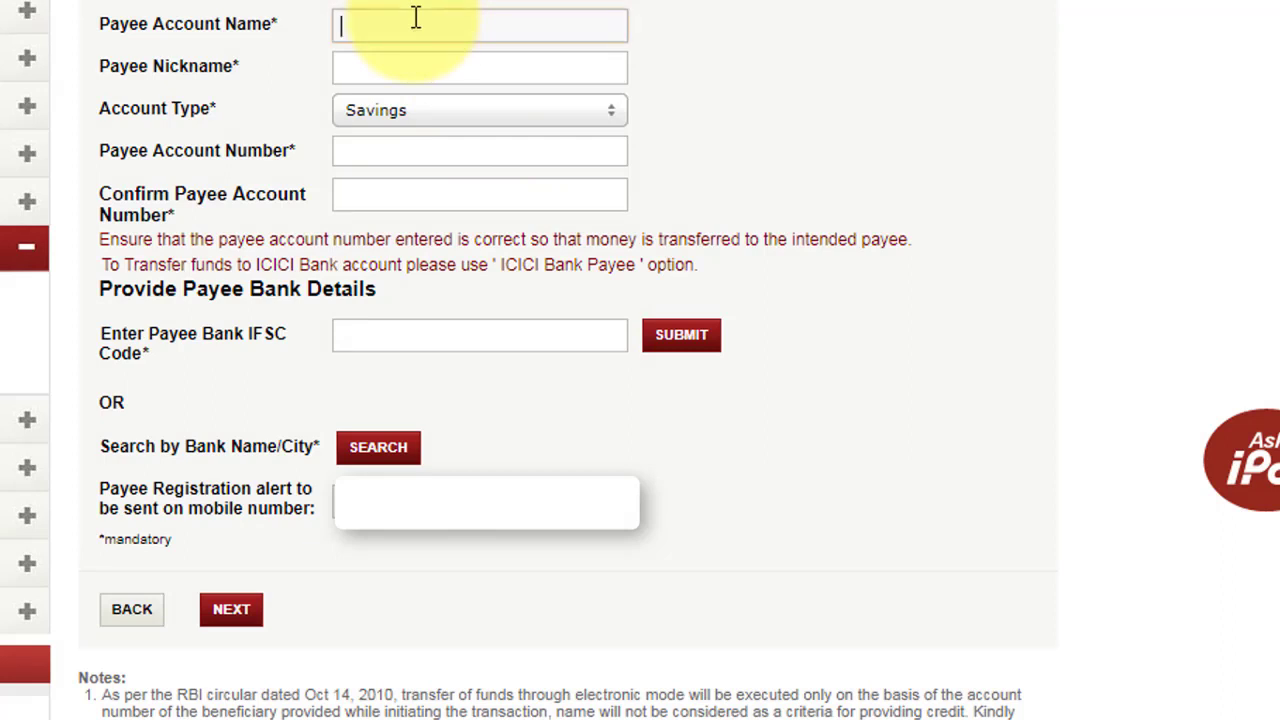
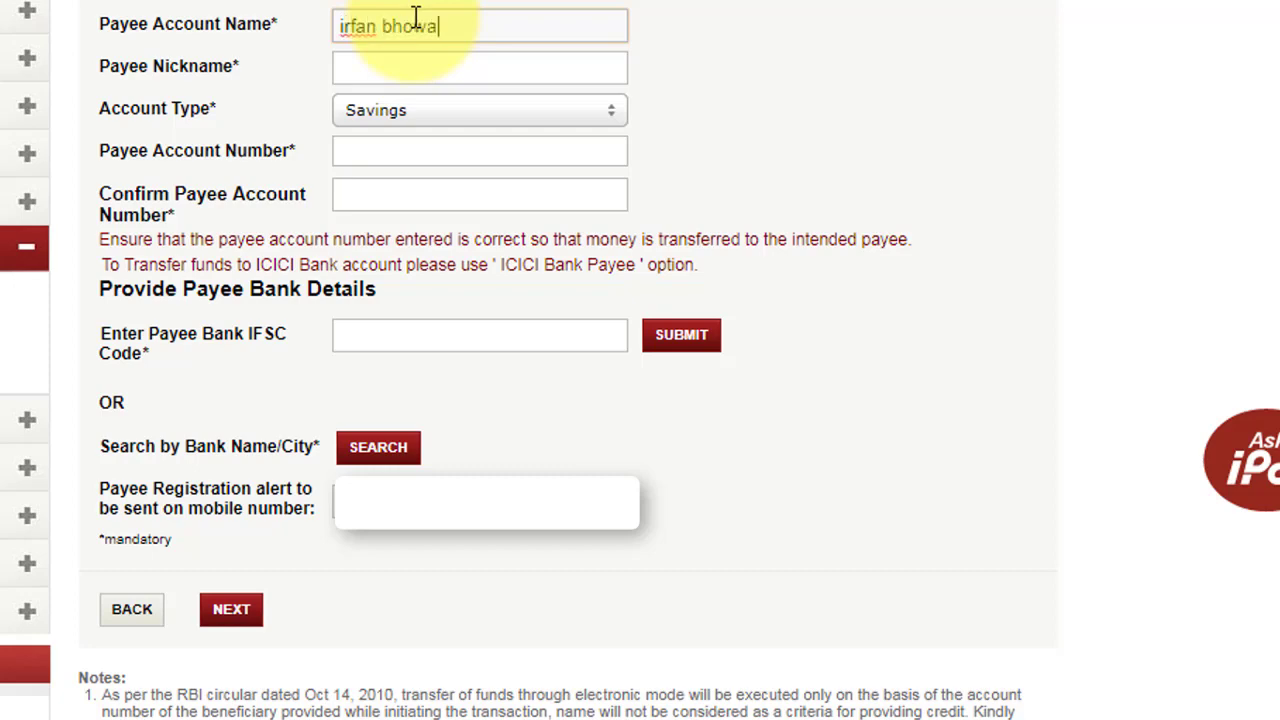
left_click(404, 63)
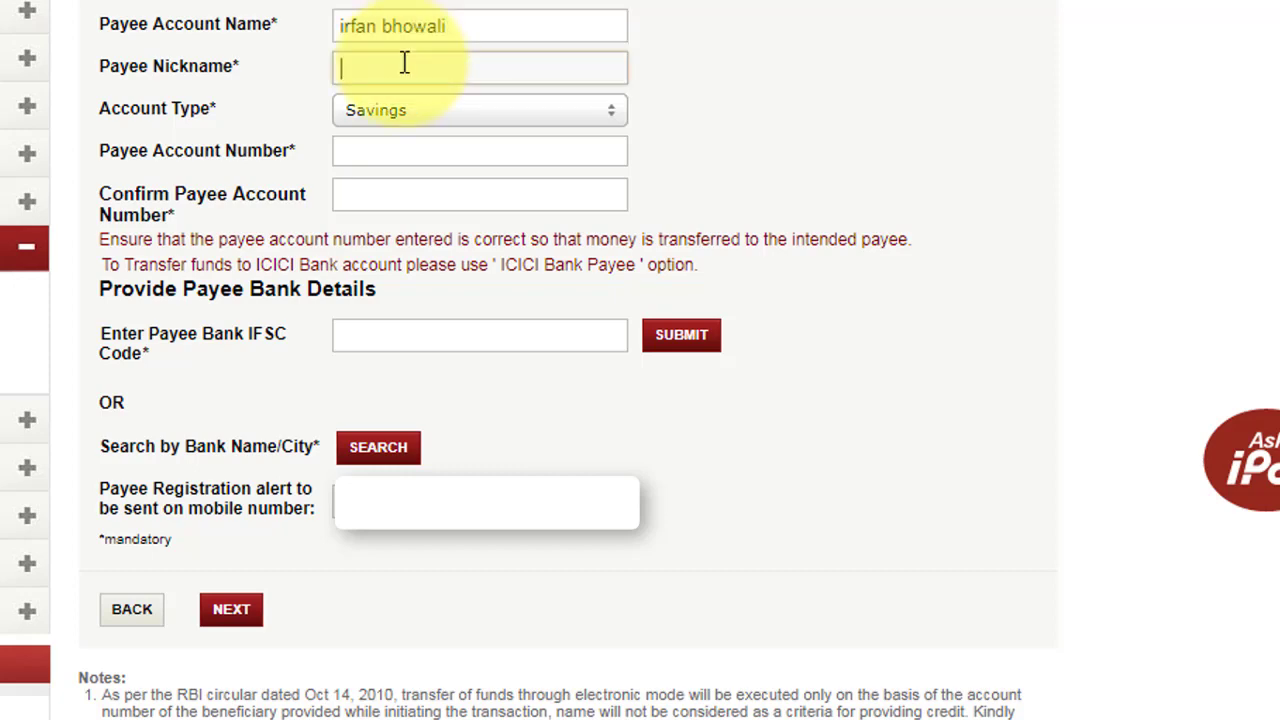
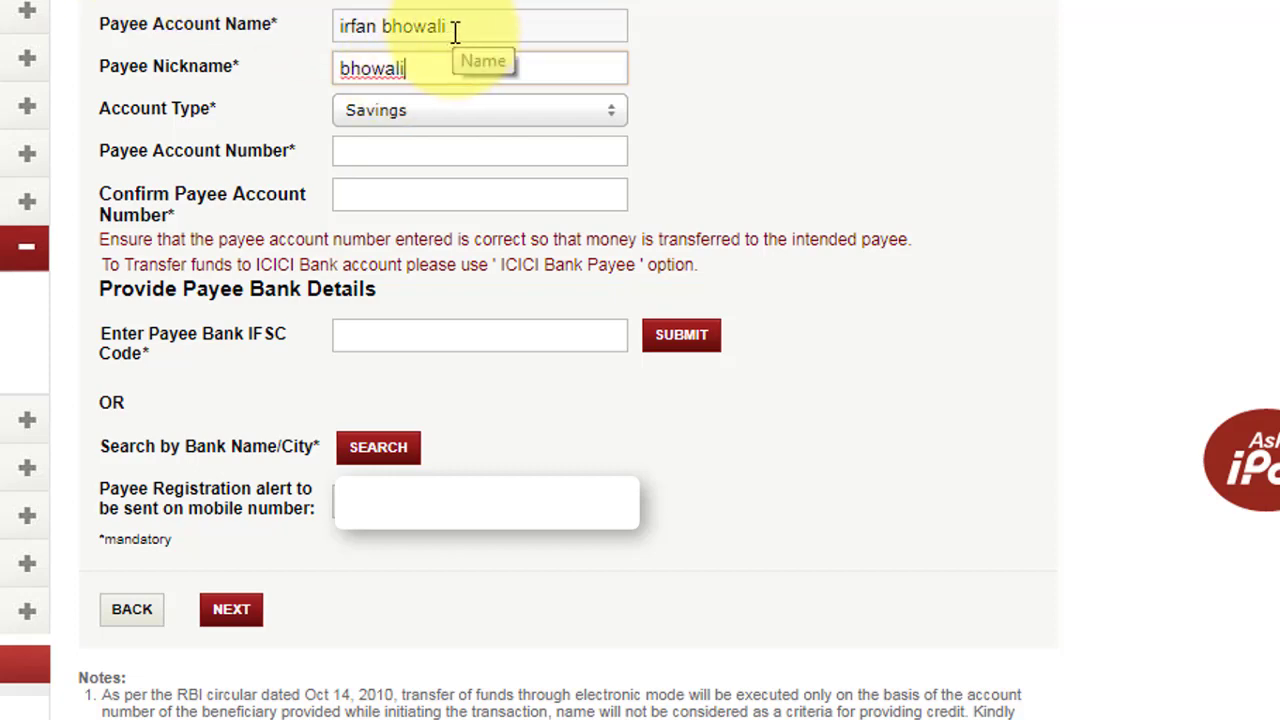
Correct the payee account name and prefix the nickname with the payee's first name.
left_click_drag(455, 32, 335, 52)
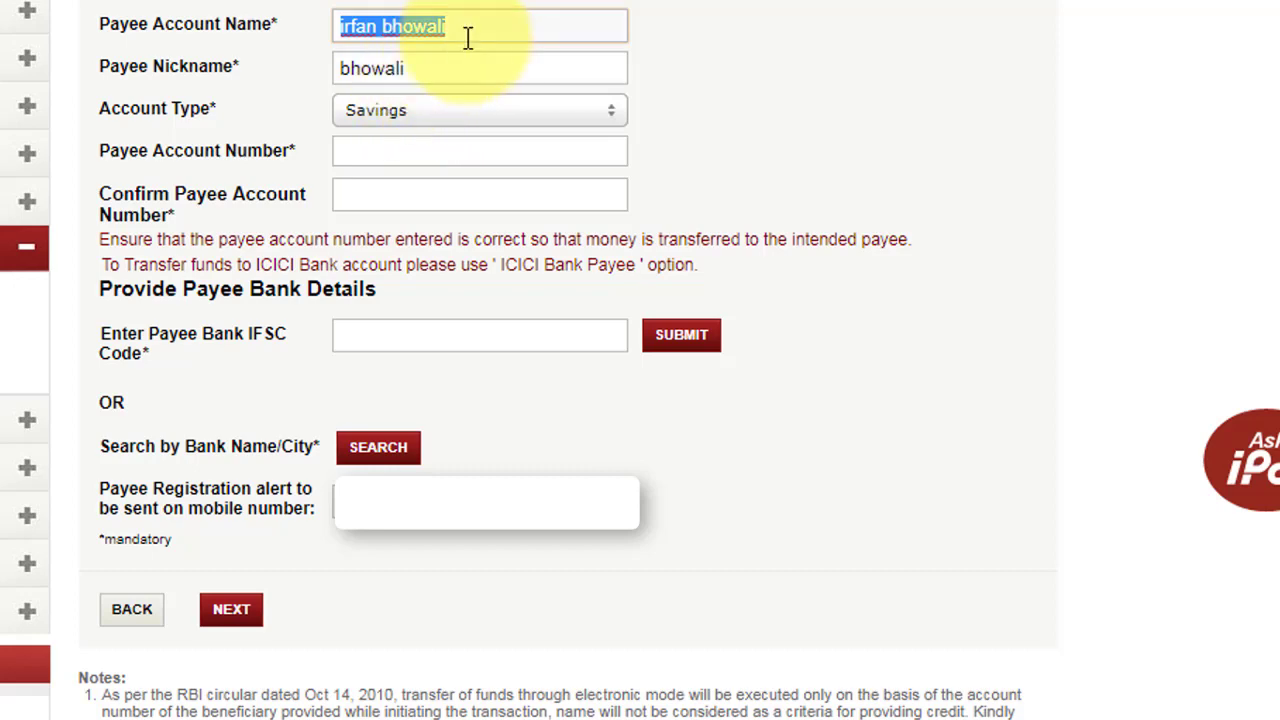
key("BackSpace")
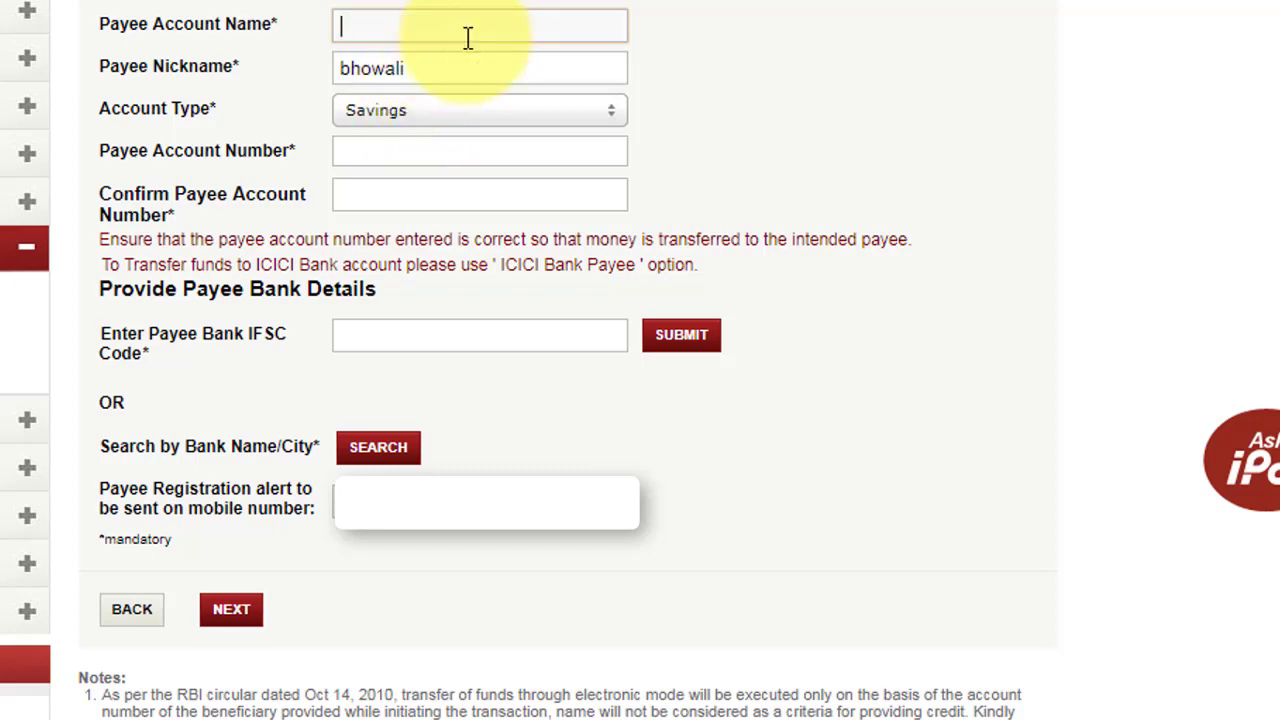
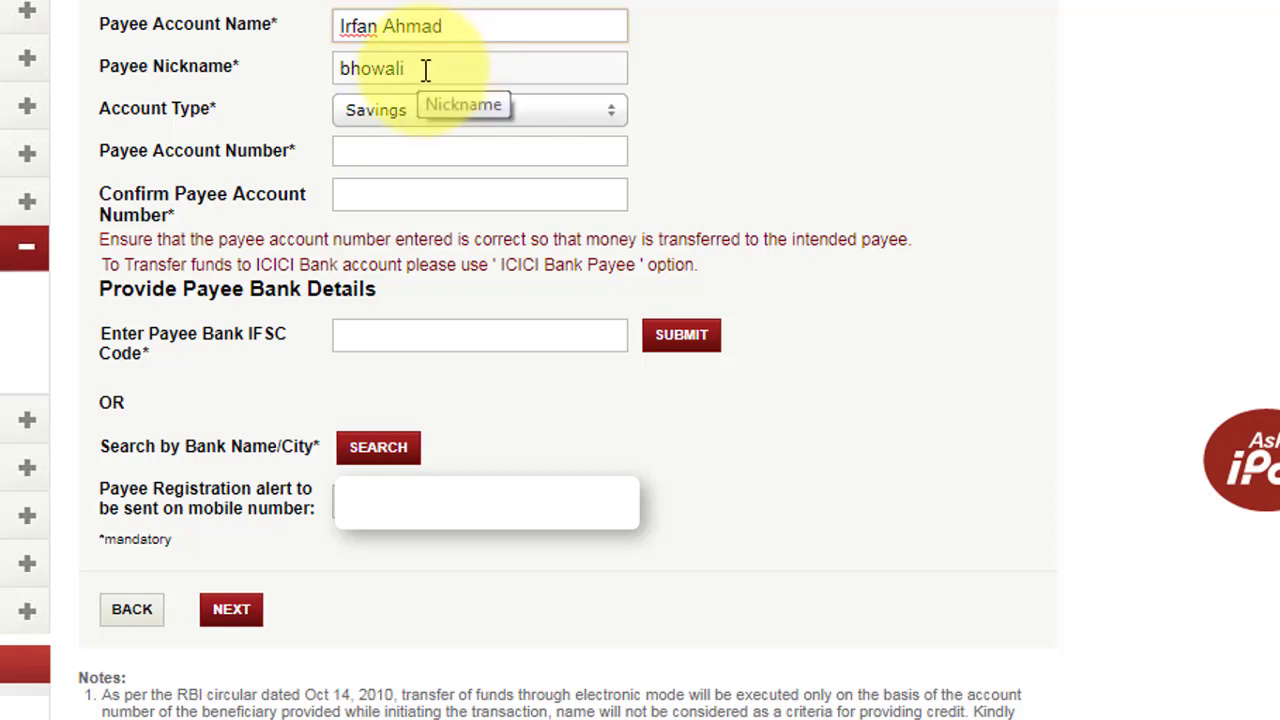
left_click(343, 72)
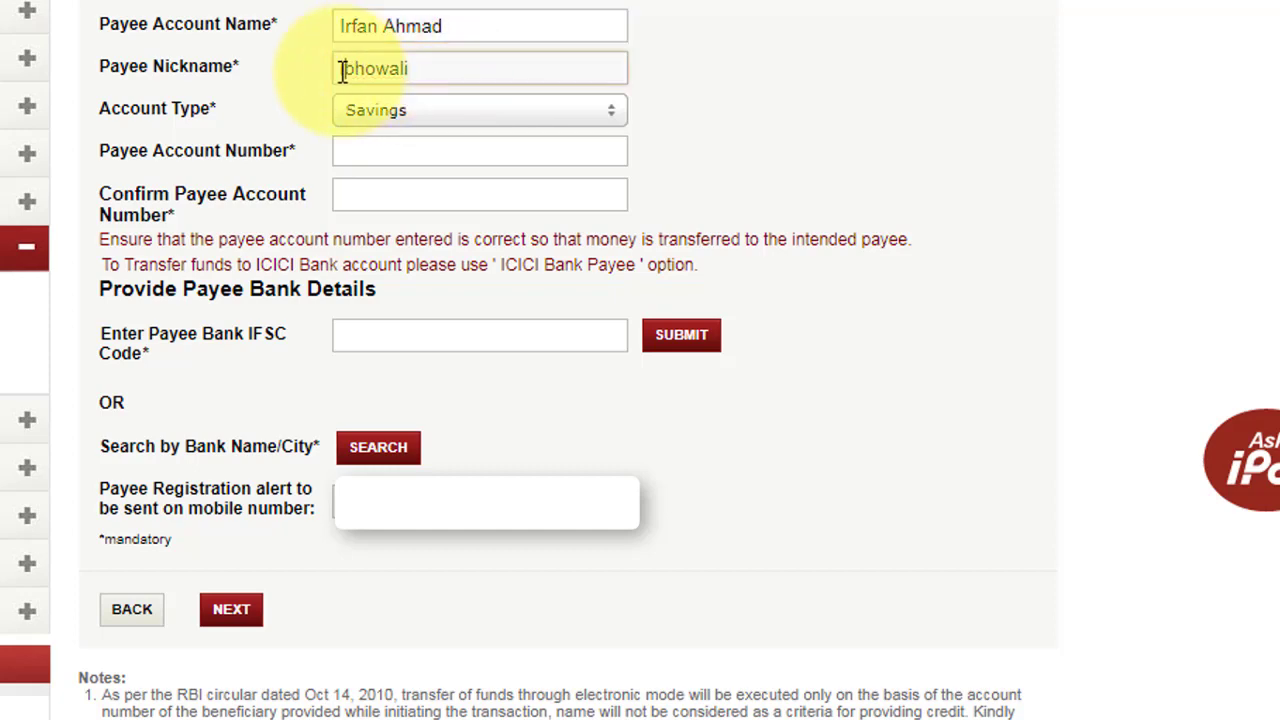
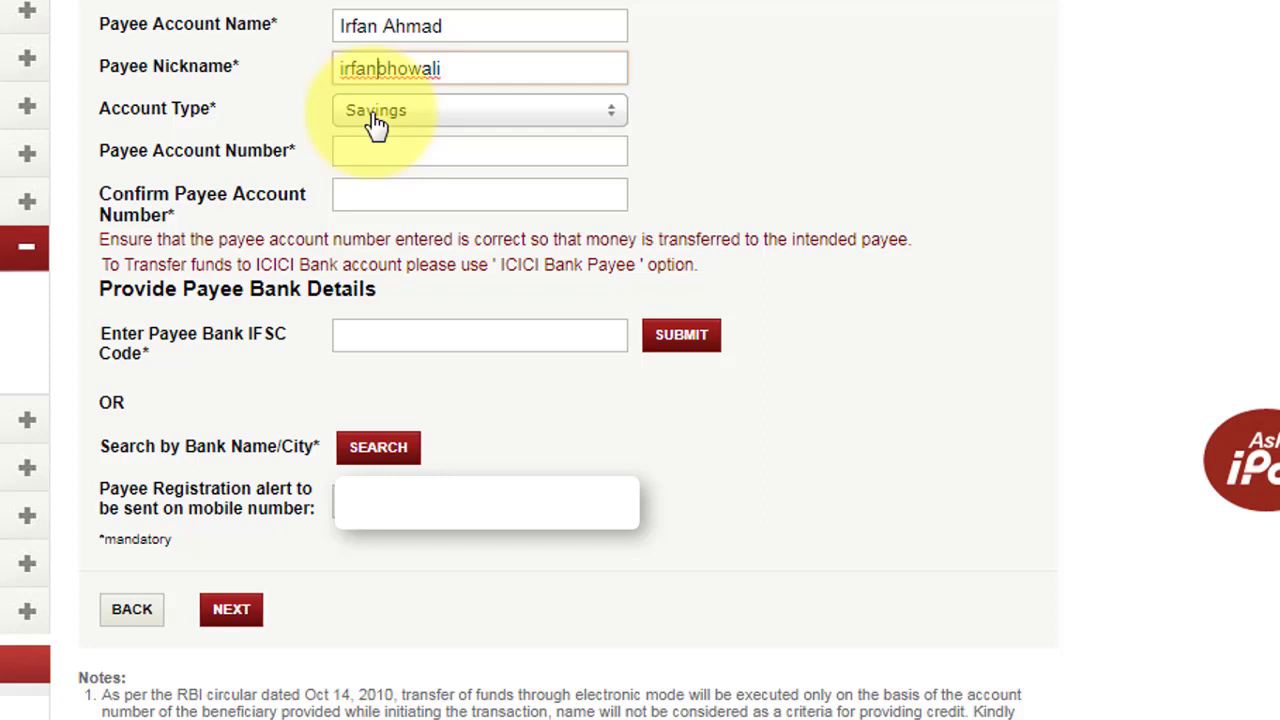
Keep Savings as the payee's Account Type.
left_click(376, 118)
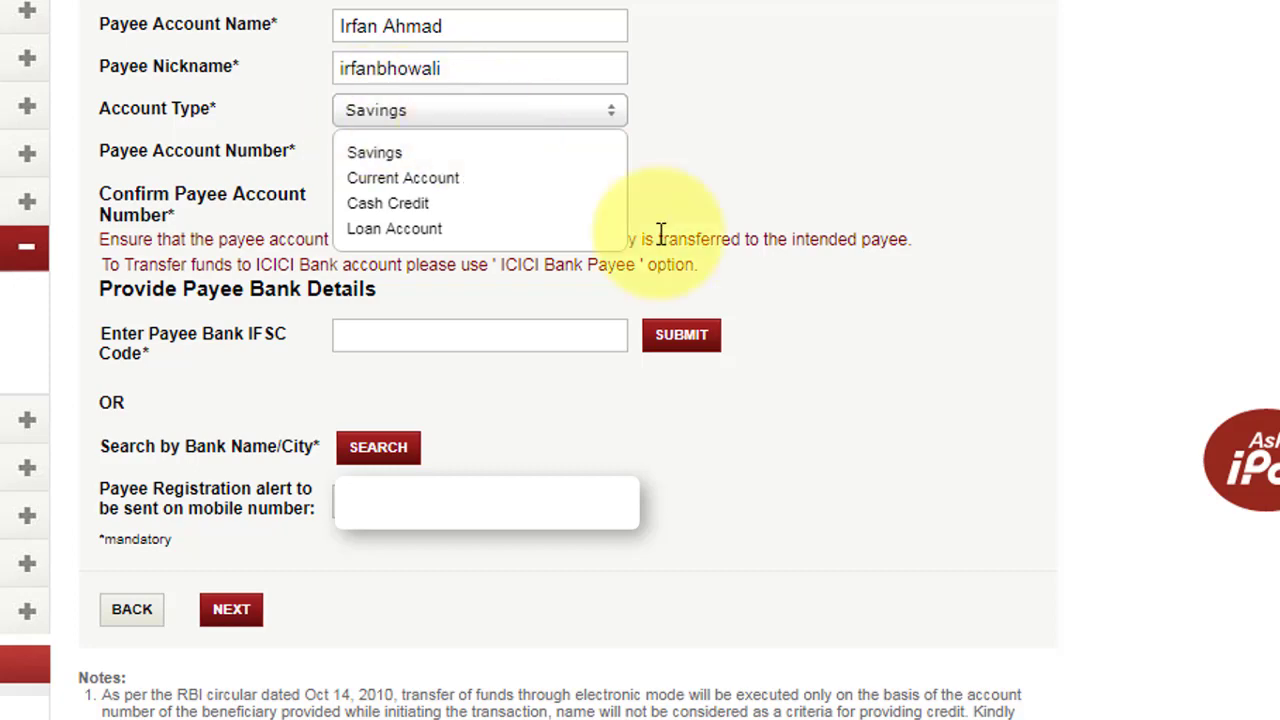
left_click(478, 158)
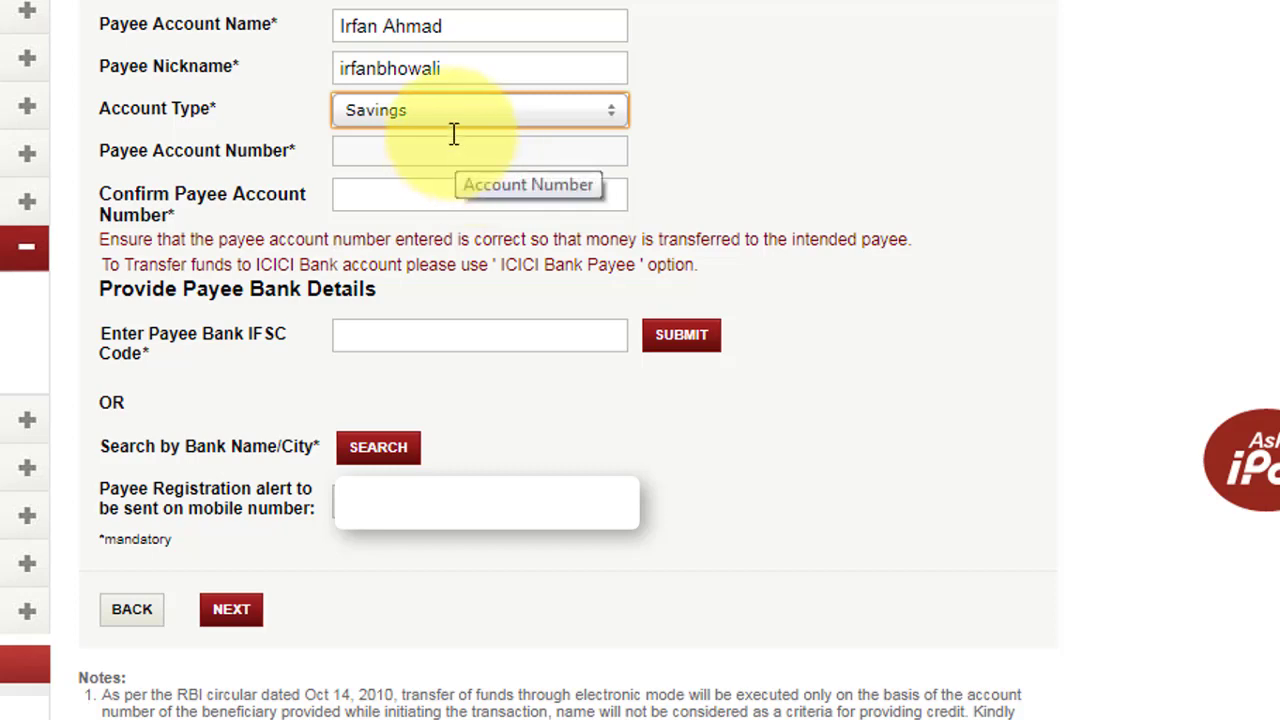
left_click(457, 128)
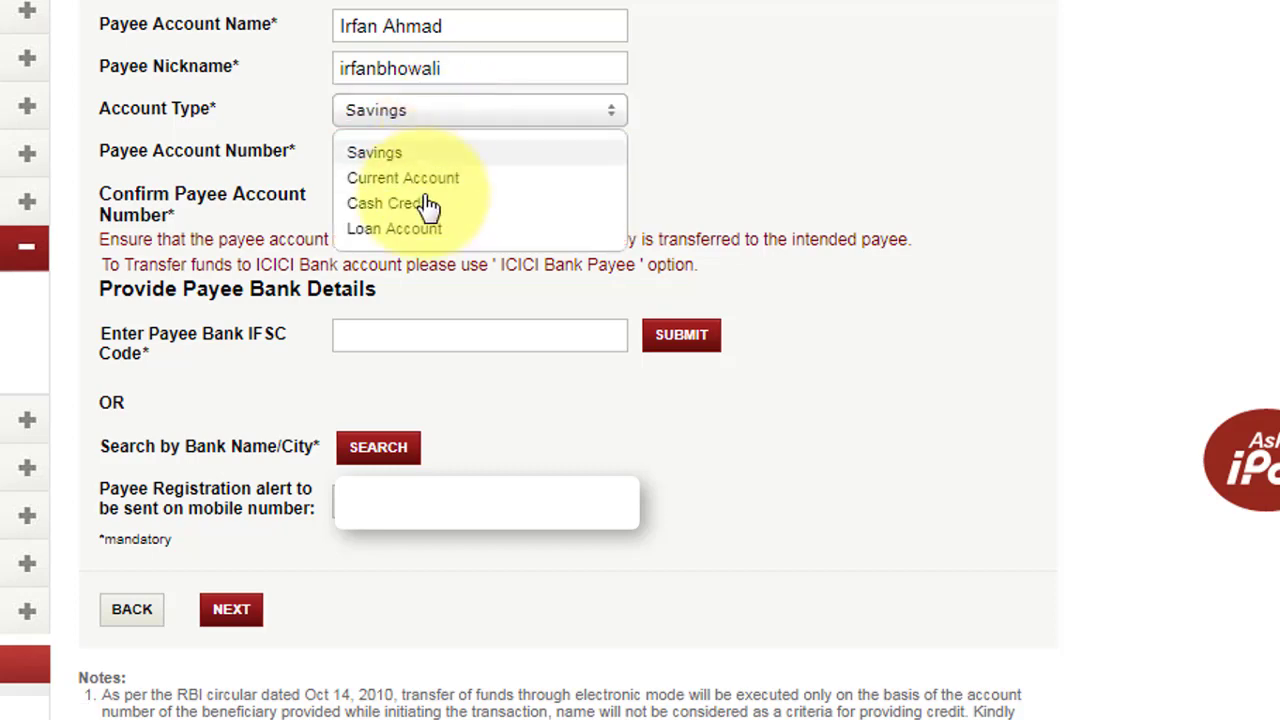
left_click(661, 143)
left_click(403, 146)
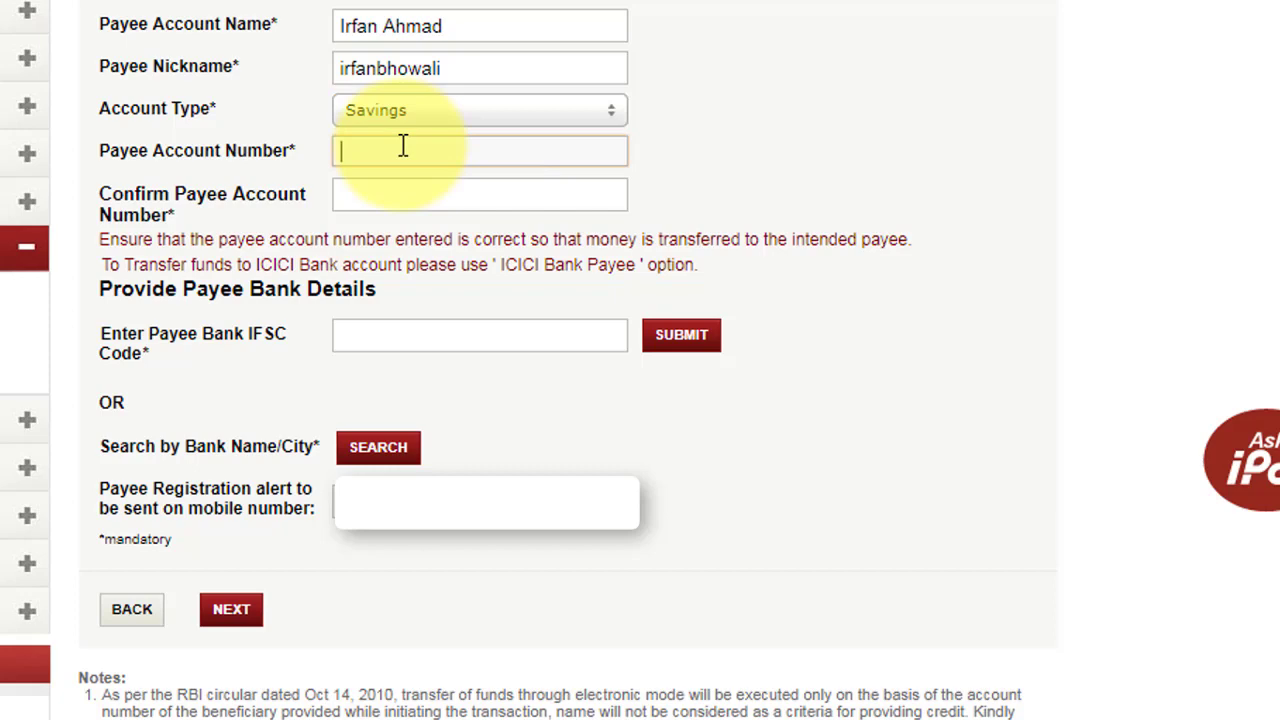
Enter the payee's account number in both the account number and confirmation fields.
type("123456789012345")
left_click(403, 191)
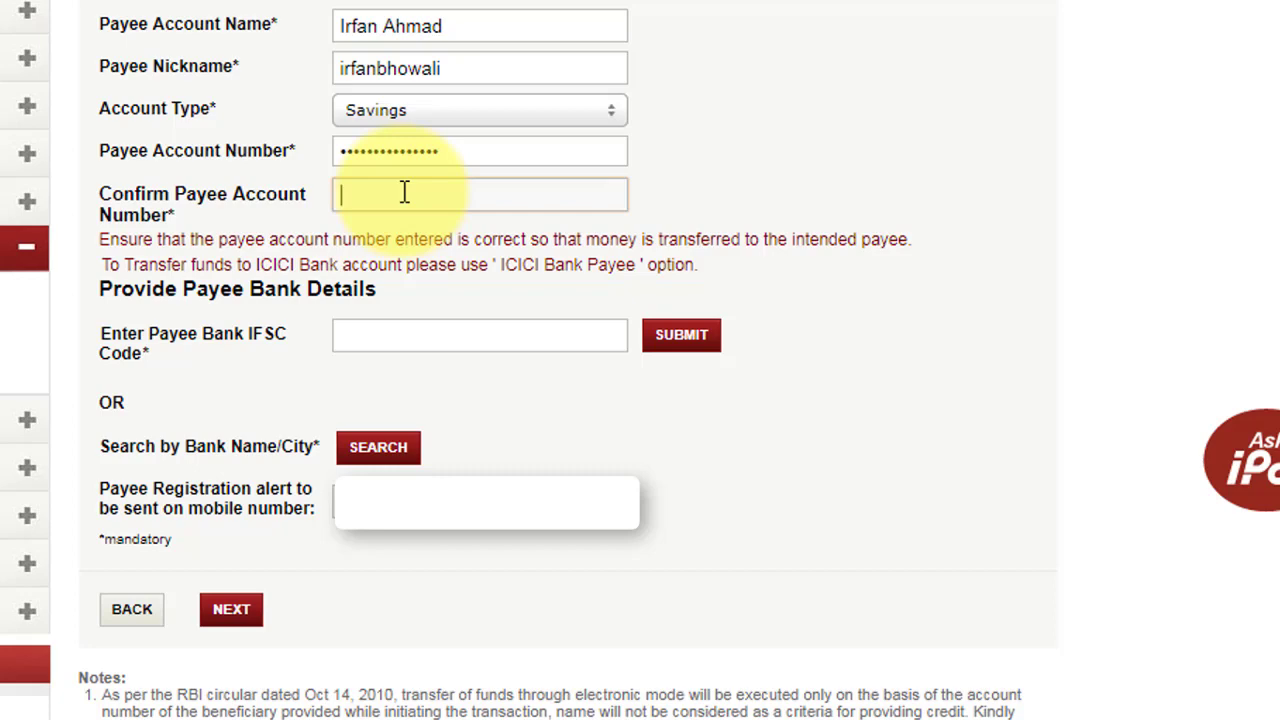
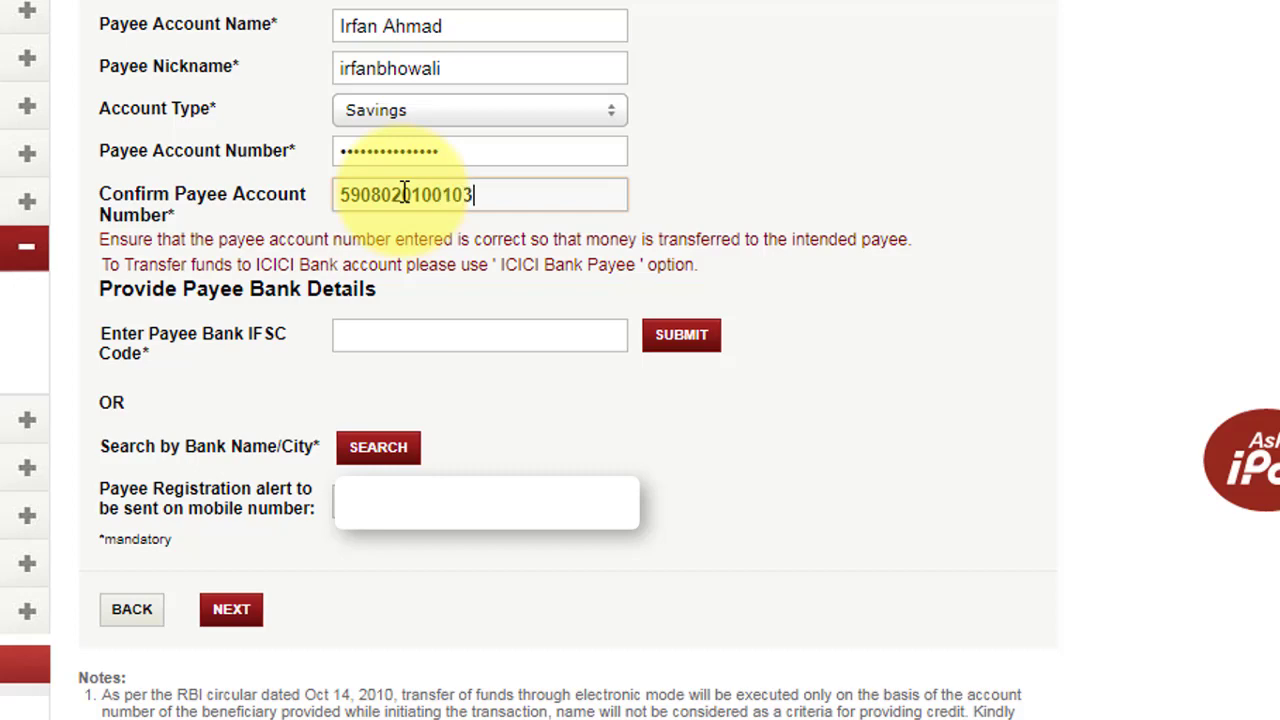
left_click(393, 337)
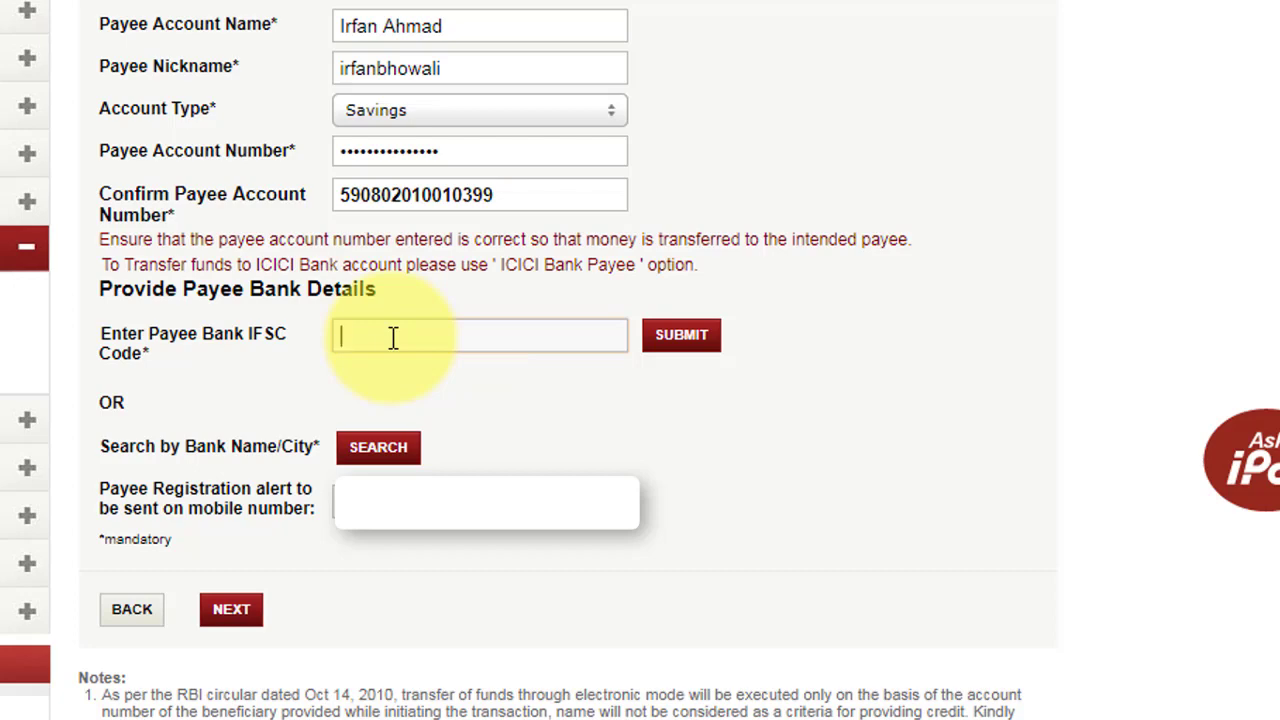
Enter IFSC UBIN0559083 and submit to load UNION BANK OF INDIA, MEERUT.
type("UBIN055")
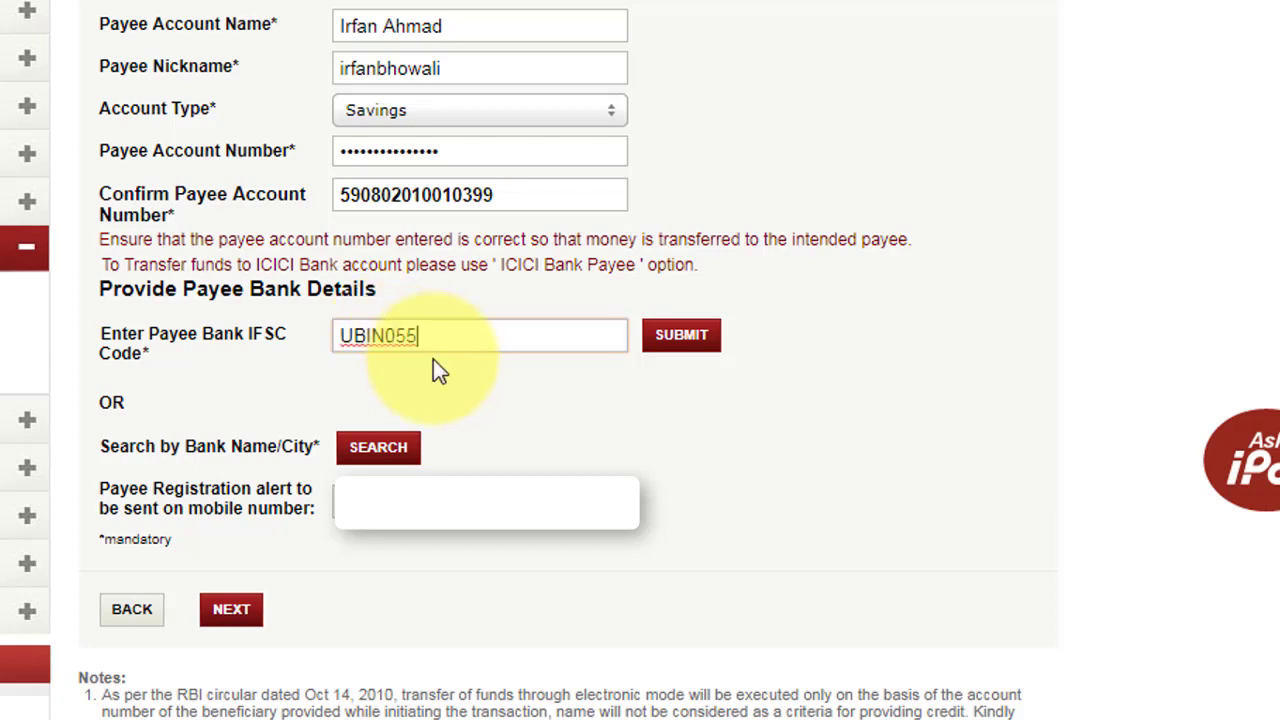
type("9083")
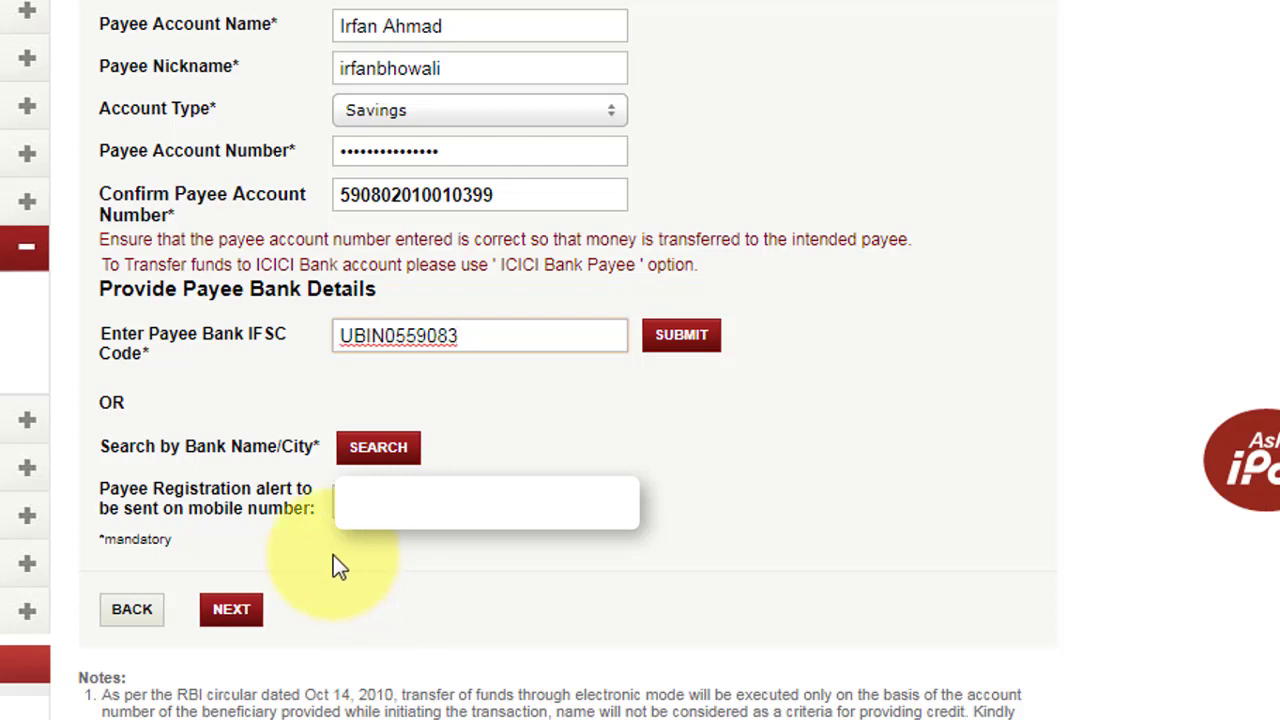
left_click(231, 622)
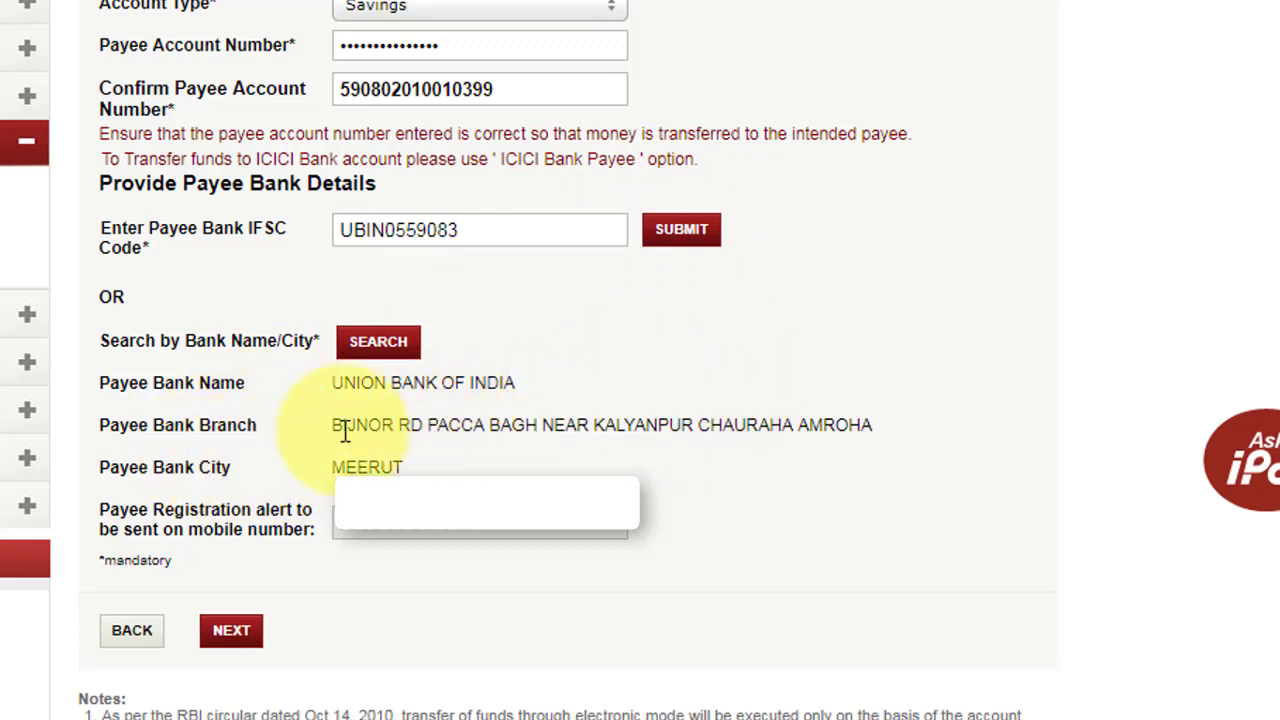
Review the entered payee details and submit the new payee for confirmation.
left_click(233, 632)
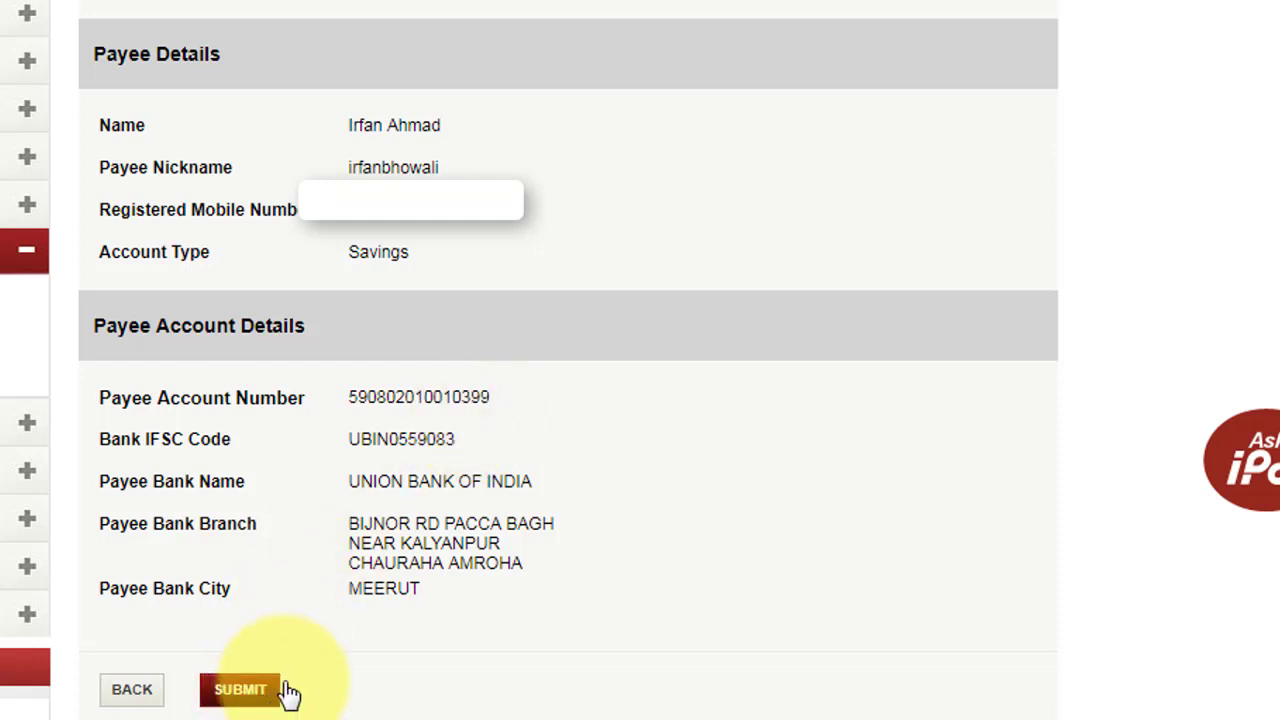
left_click(240, 690)
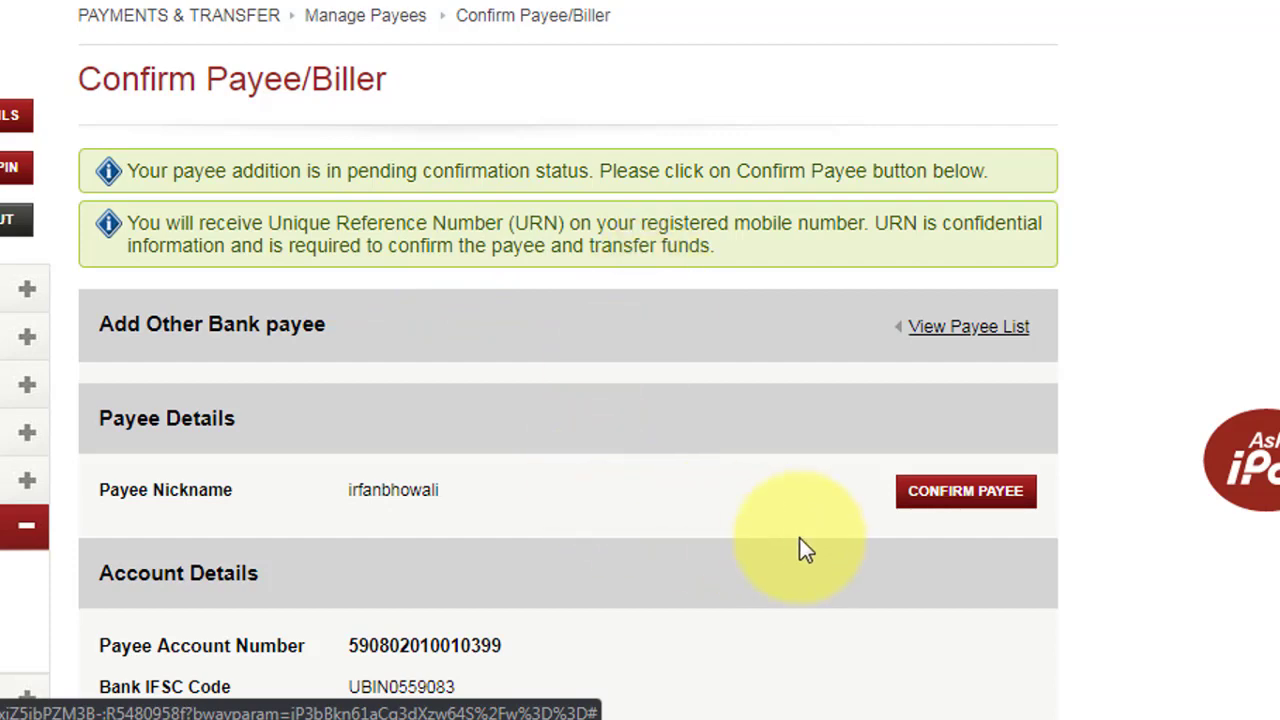
Open the pending confirmation for the new payee via CONFIRM PAYEE.
left_click(955, 508)
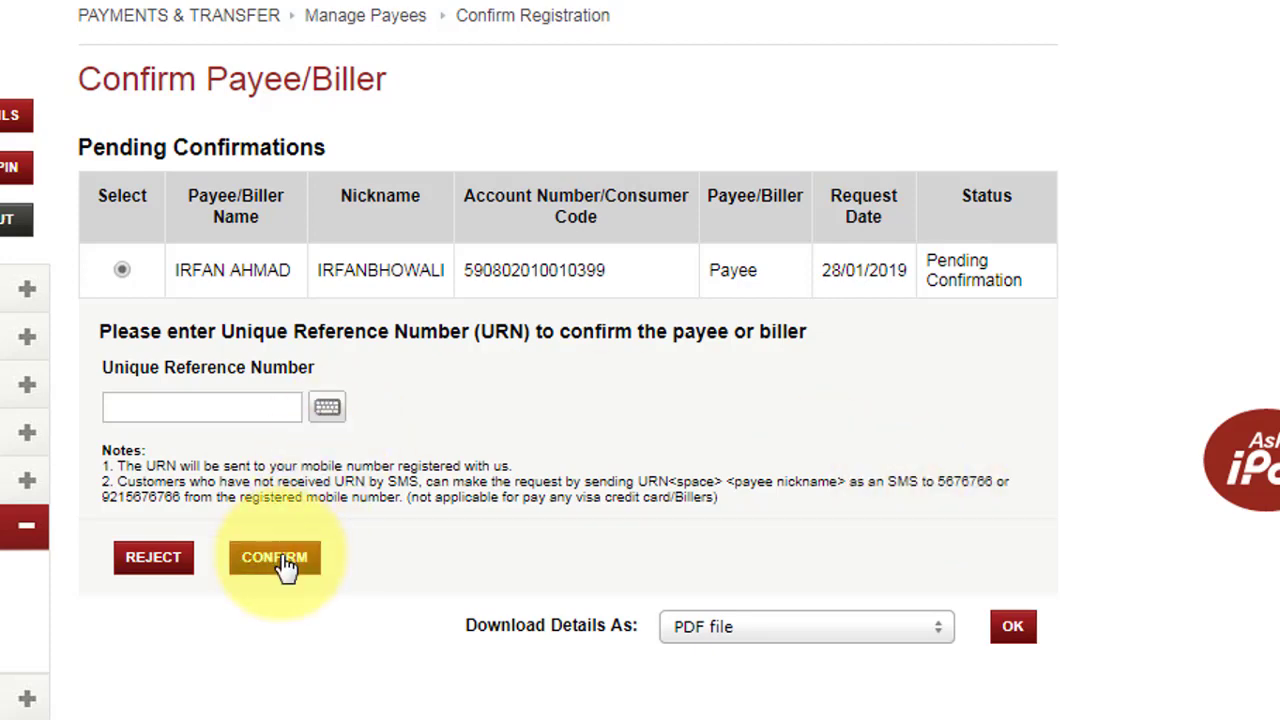
Enter the Unique Reference Number received by SMS and confirm the payee.
left_click(221, 407)
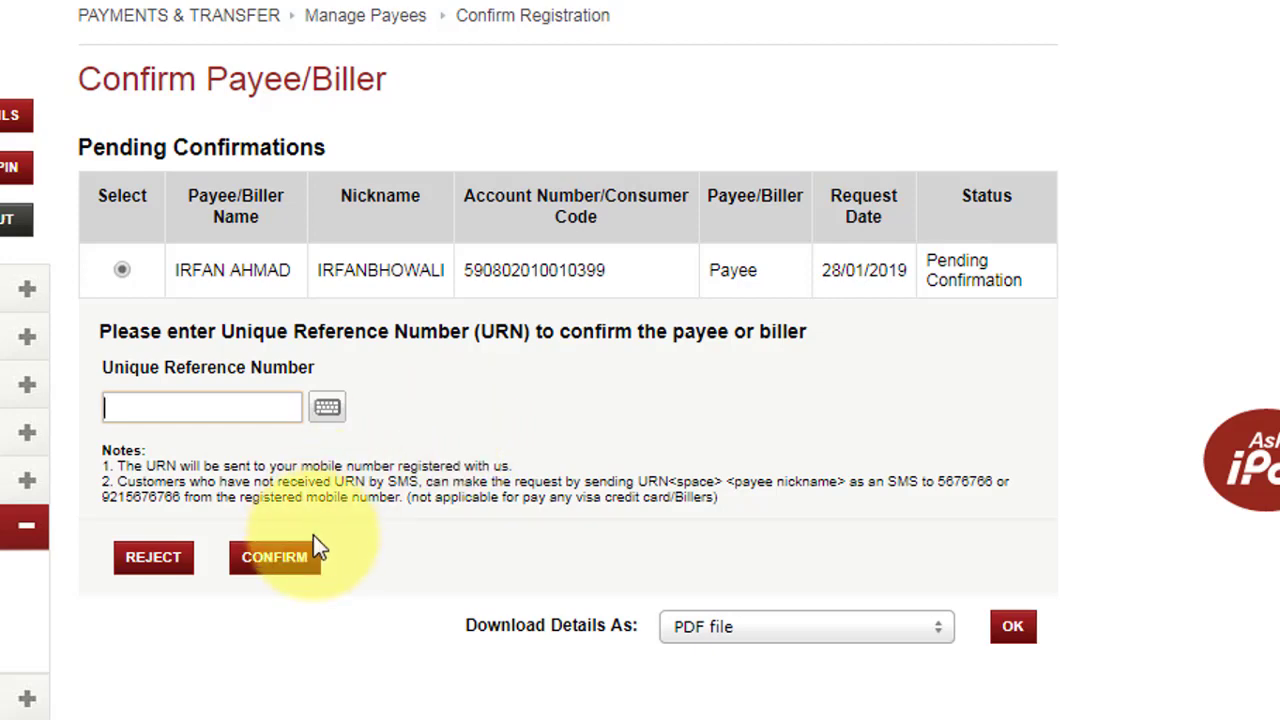
left_click(161, 406)
type("******")
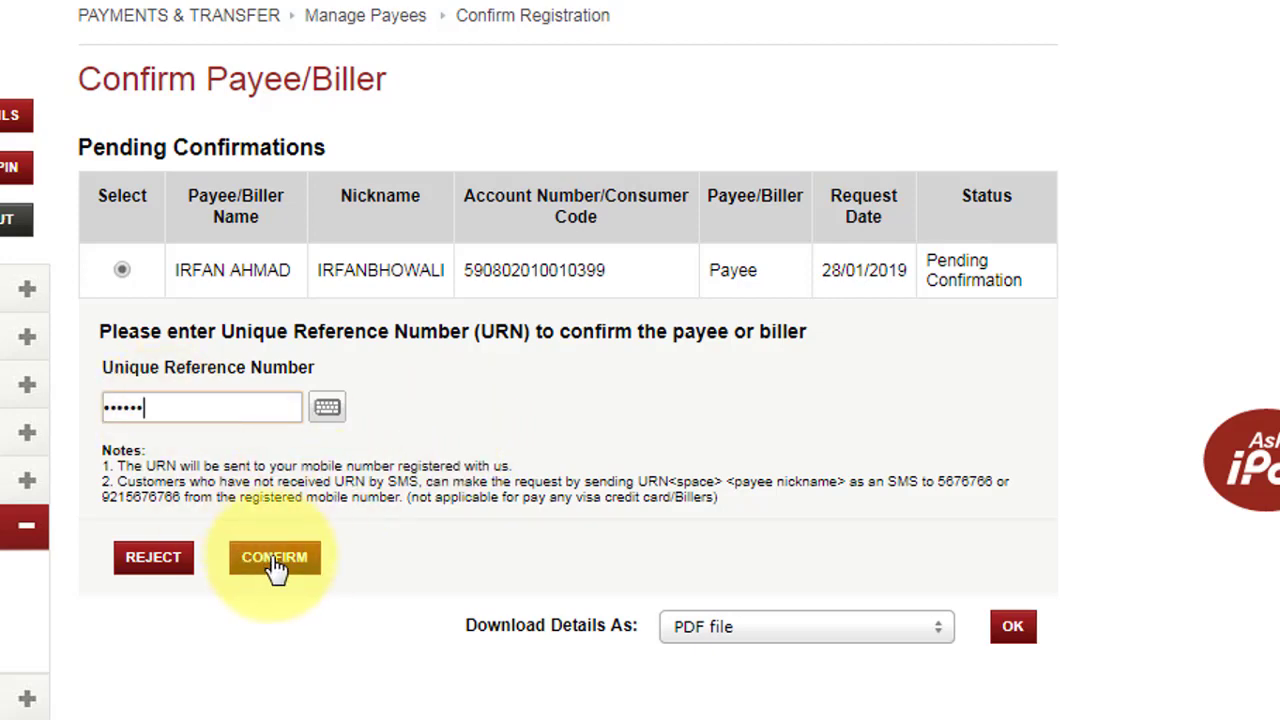
left_click(276, 566)
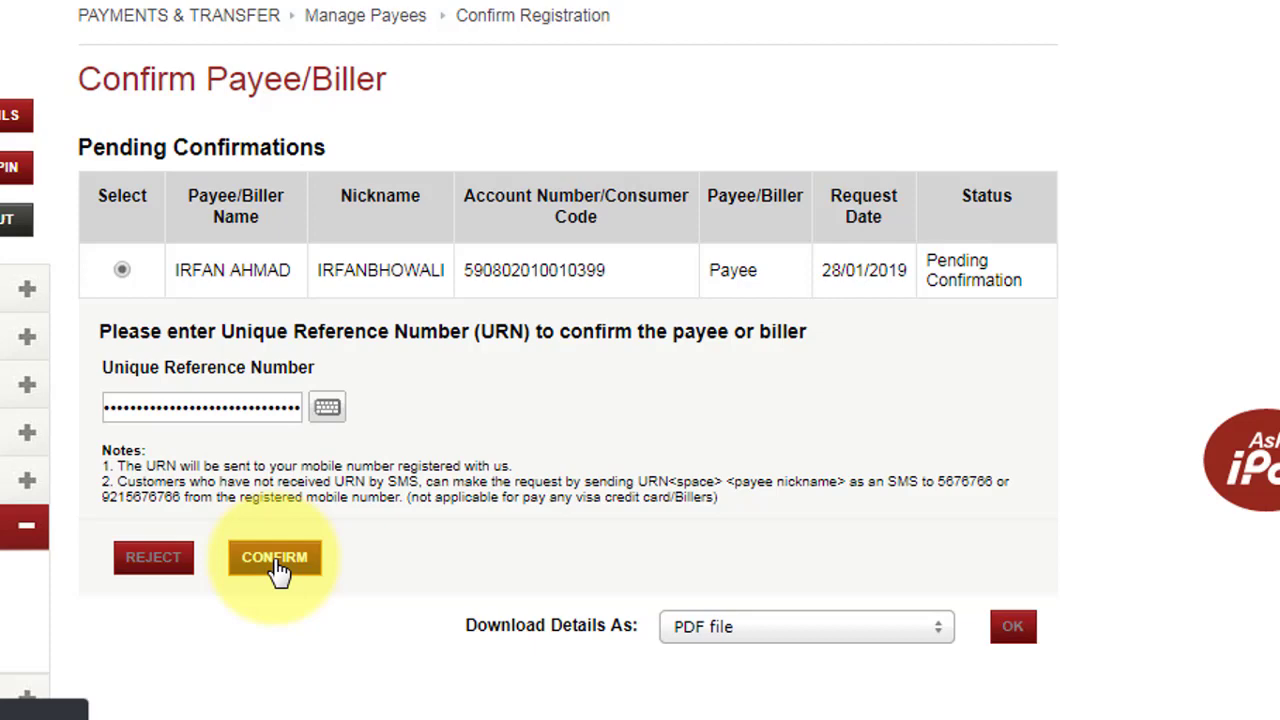